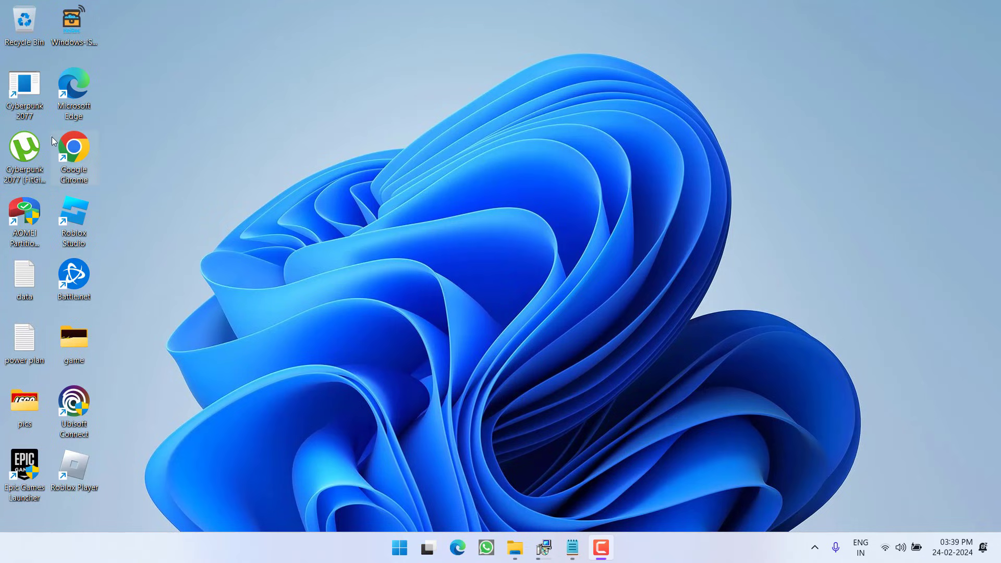
Copy the Google Chrome shortcut's location path C:\Users\Public\Desktop from its Properties General tab
double_click(84, 158)
right_click(87, 159)
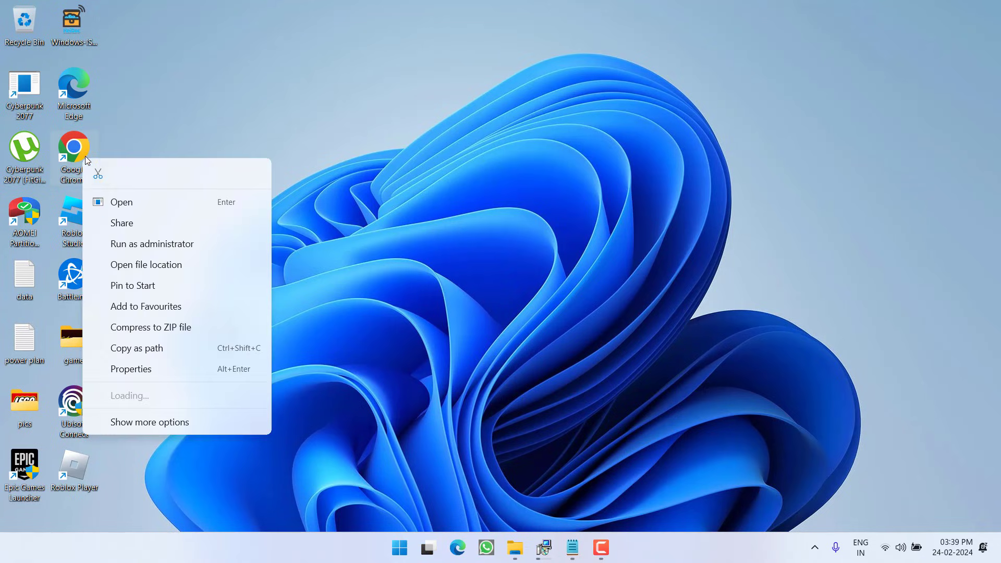
click(145, 368)
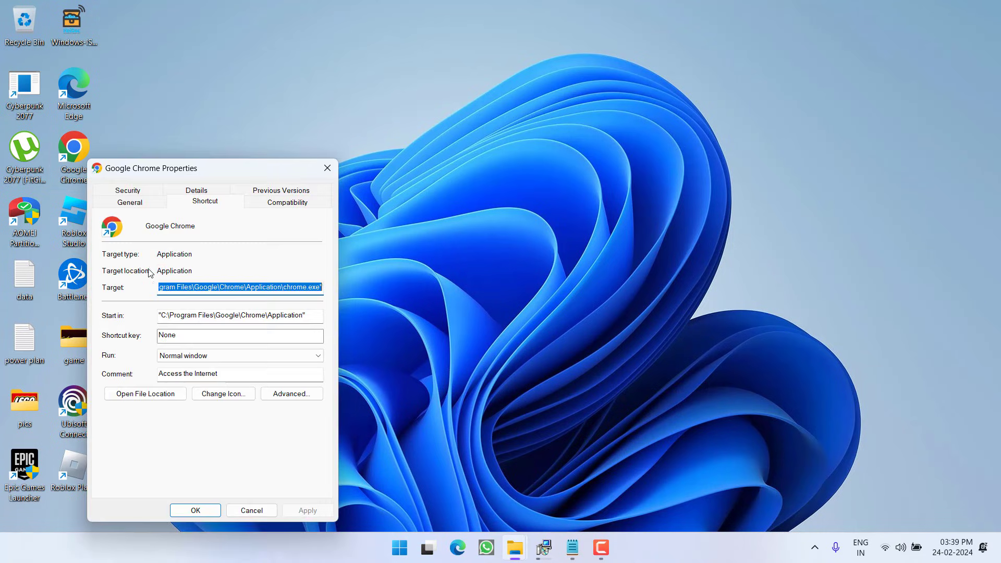
click(133, 203)
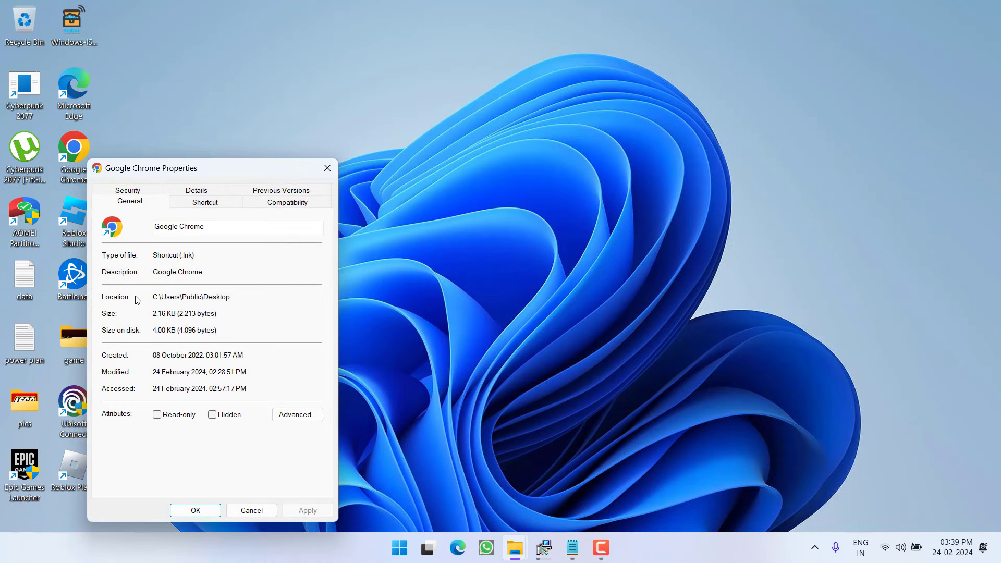
drag(235, 299, 151, 299)
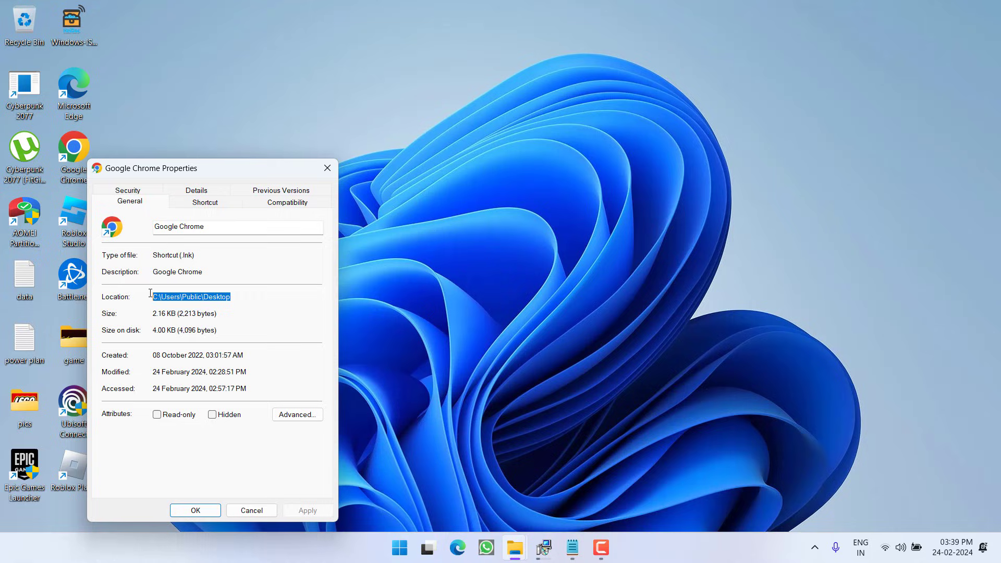
right_click(179, 299)
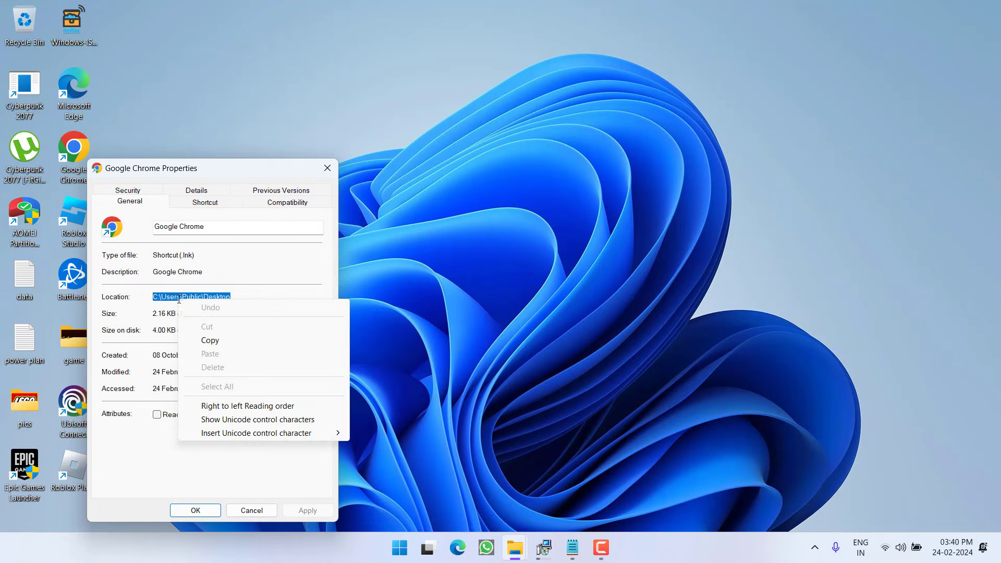
click(214, 338)
Open the C:\Users\Public\Desktop folder in a new File Explorer window by pasting the copied path
key(super+e)
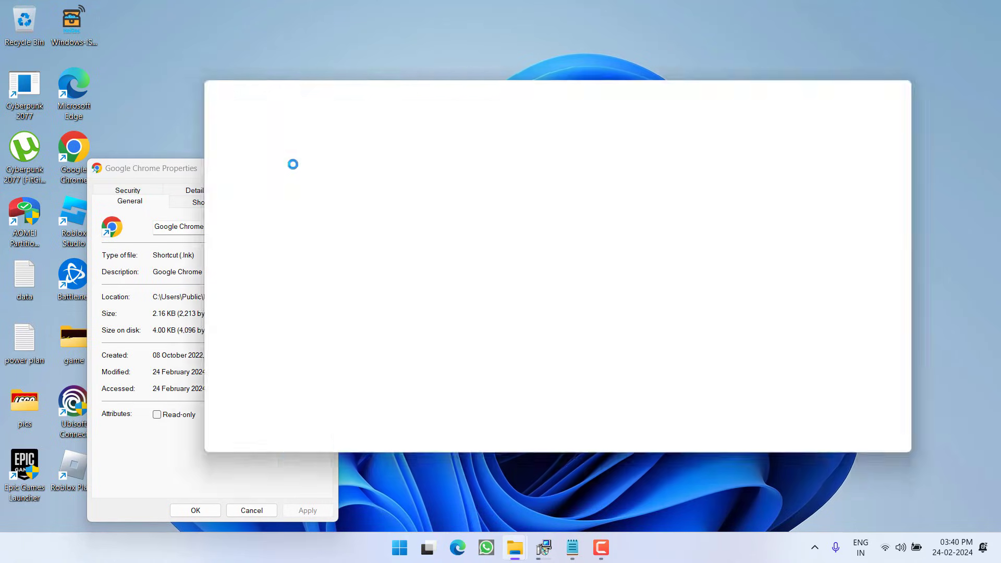
click(418, 116)
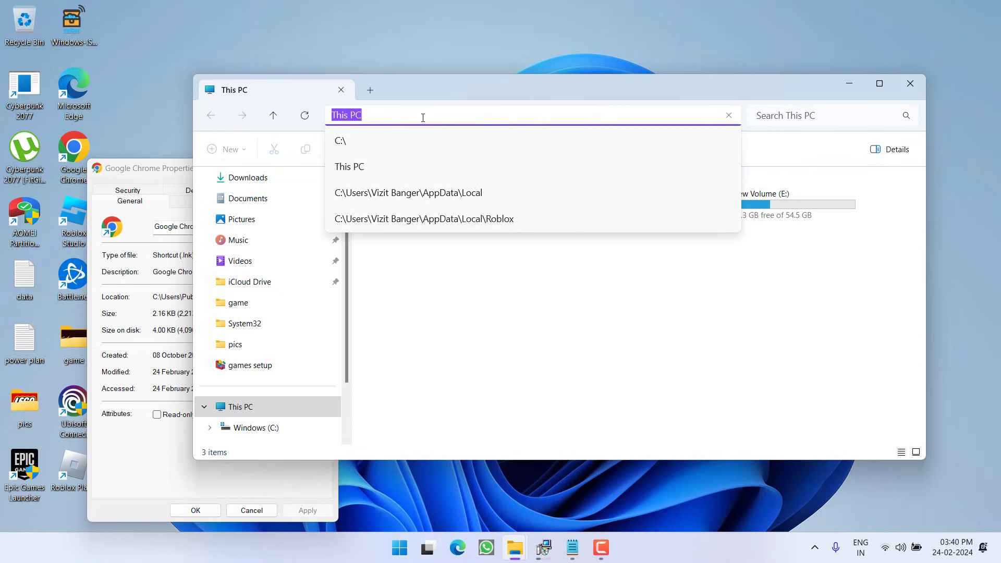
key(ctrl+v)
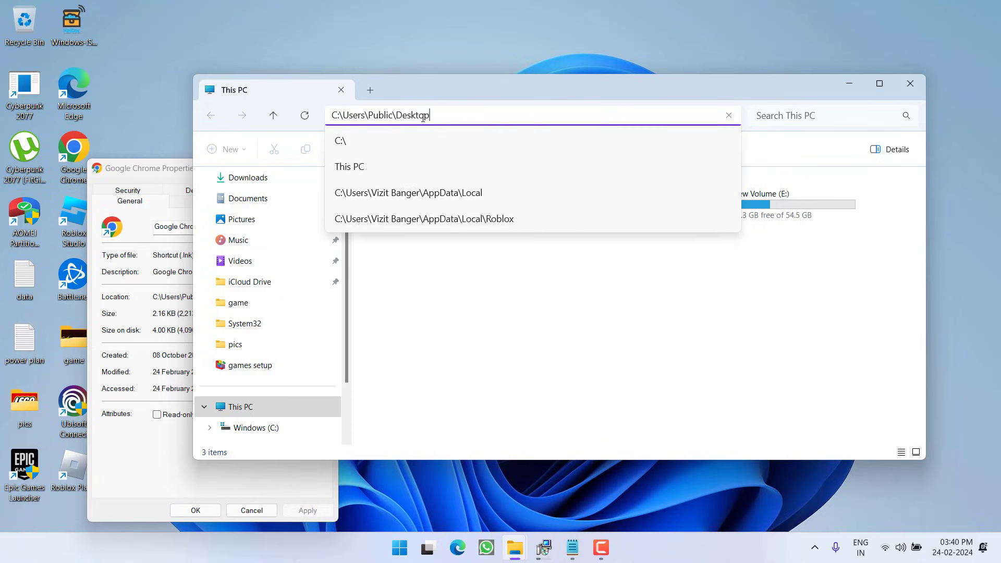
key(Return)
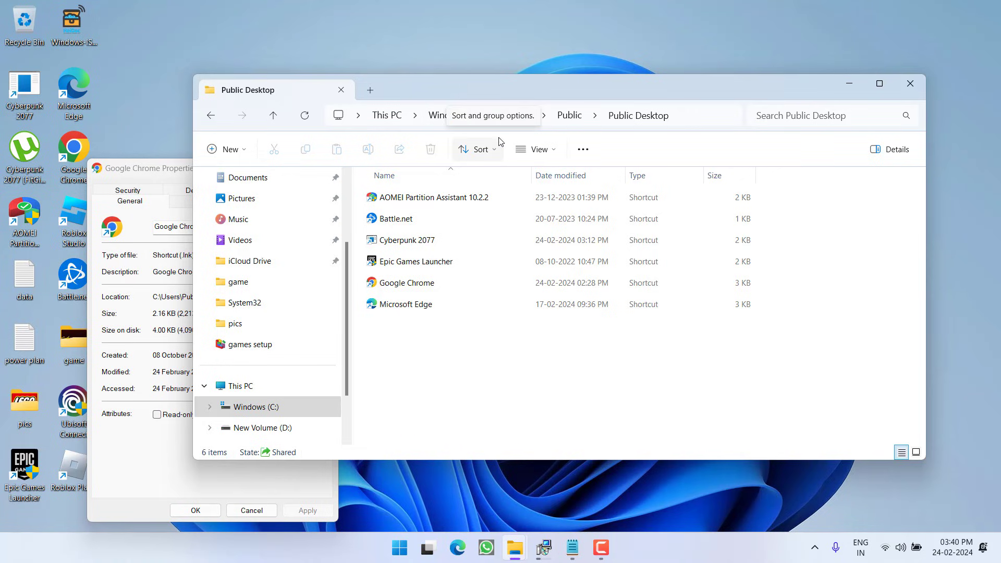
Close the Public Desktop folder window and the Chrome shortcut's Properties dialog
key(alt+Tab)
click(911, 84)
click(328, 168)
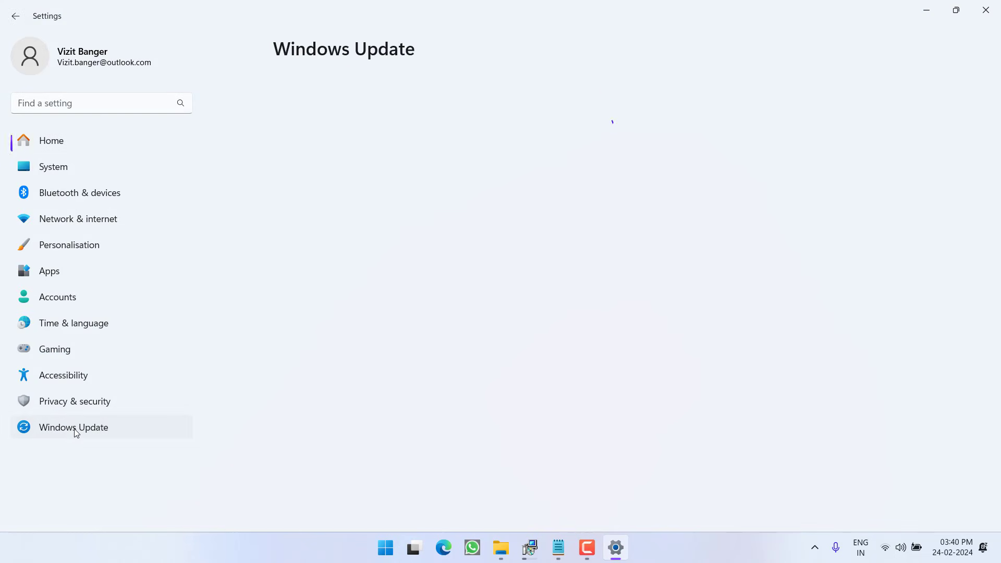
scroll(506, 296, down, 6)
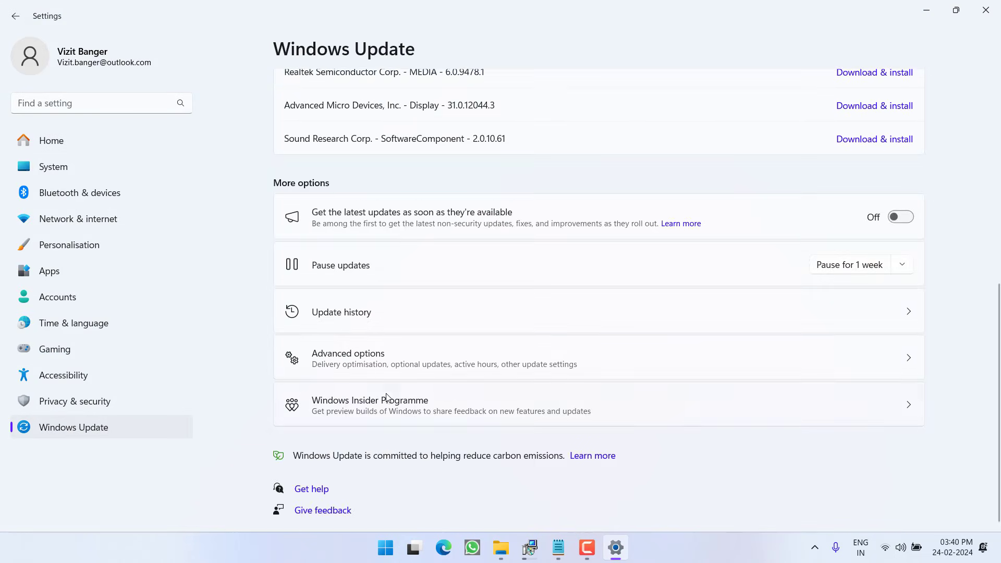
click(407, 405)
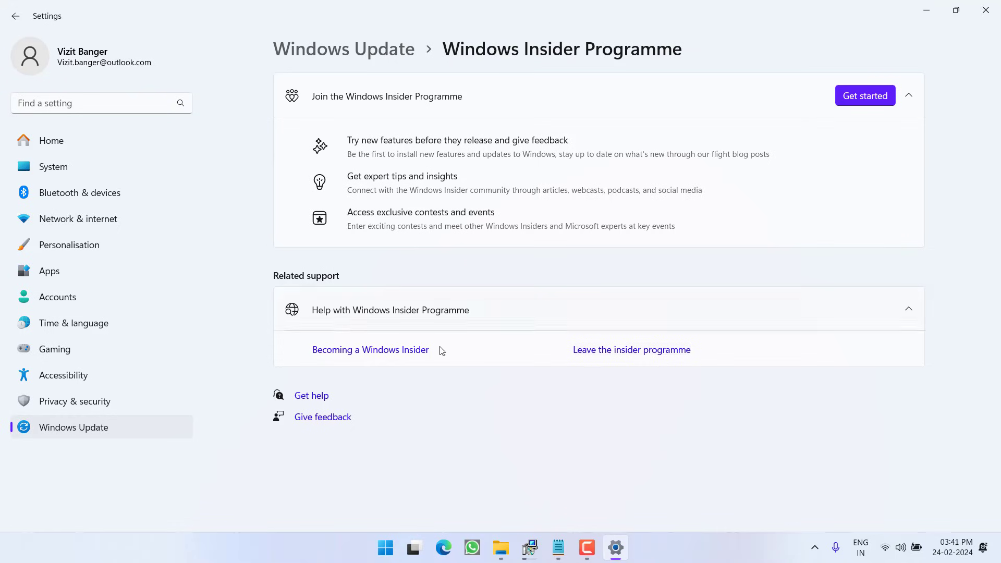
click(986, 10)
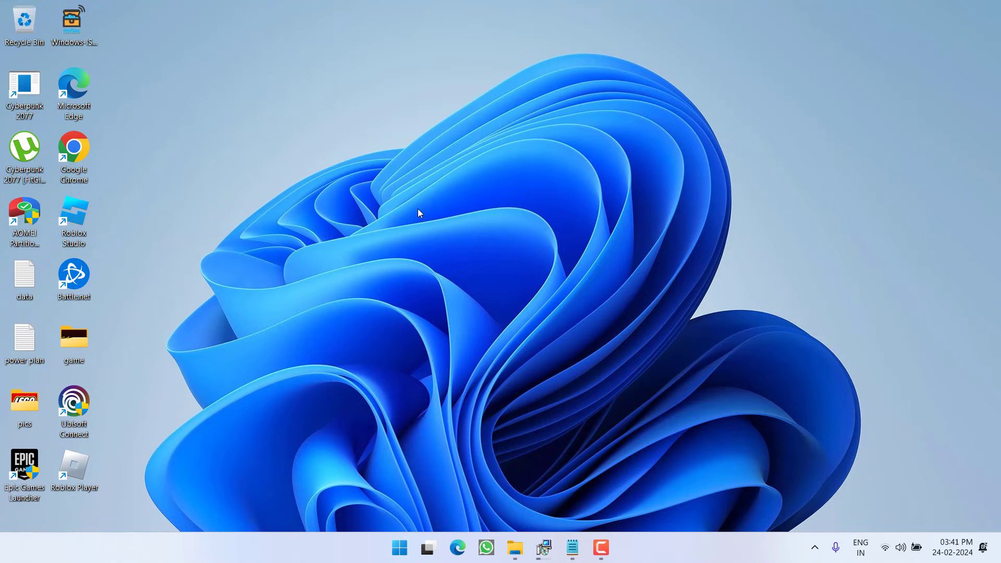
Search 'power' in Start and run Windows PowerShell as administrator, approving the UAC prompt
click(400, 542)
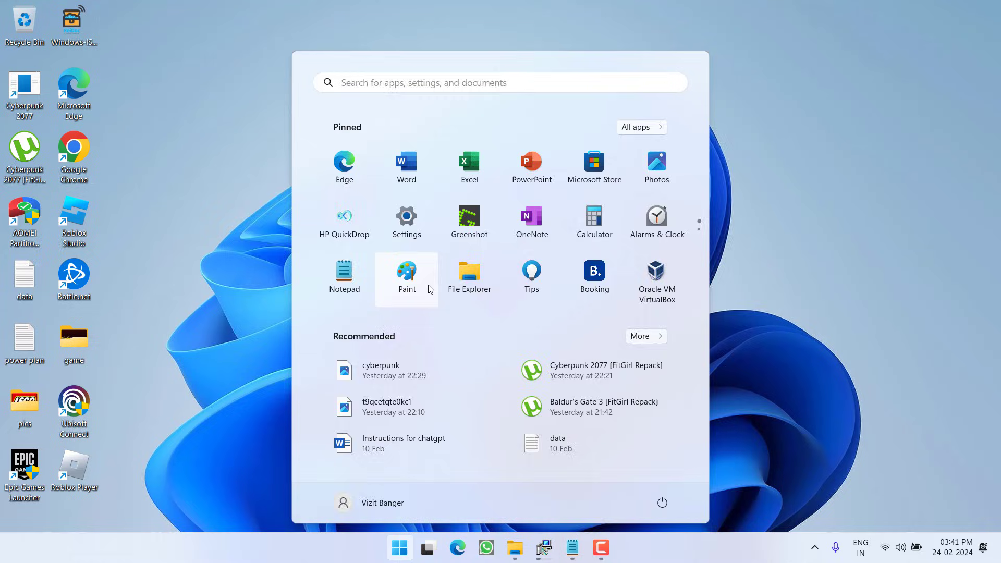
text(power)
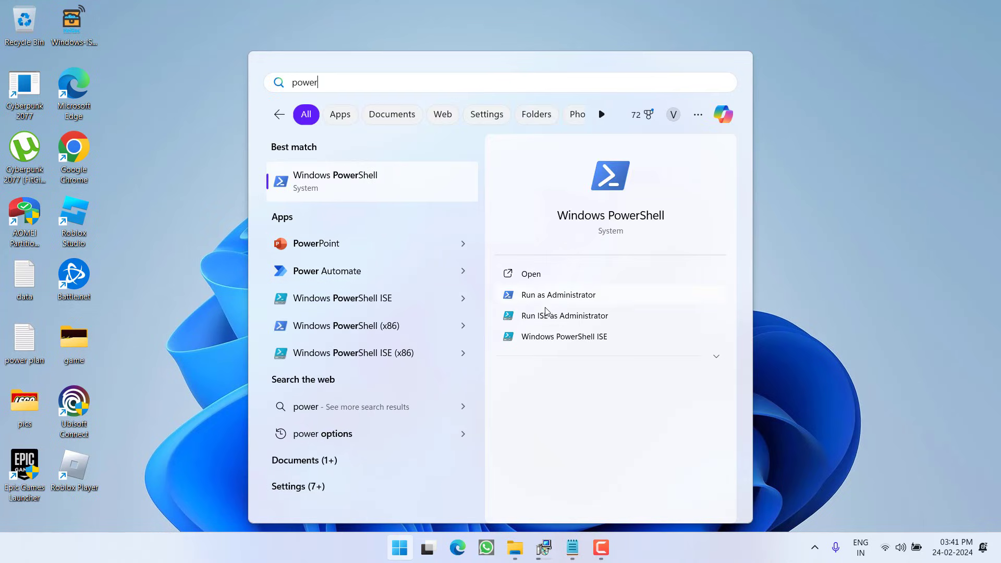
click(557, 295)
click(436, 384)
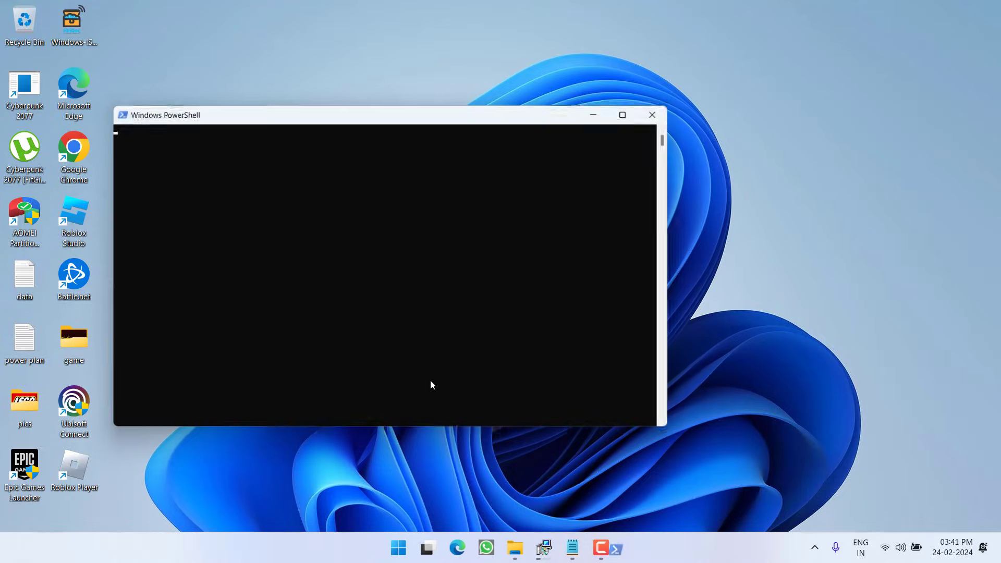
Copy the full Get-AppXPackage re-registration command line from Notepad
click(561, 545)
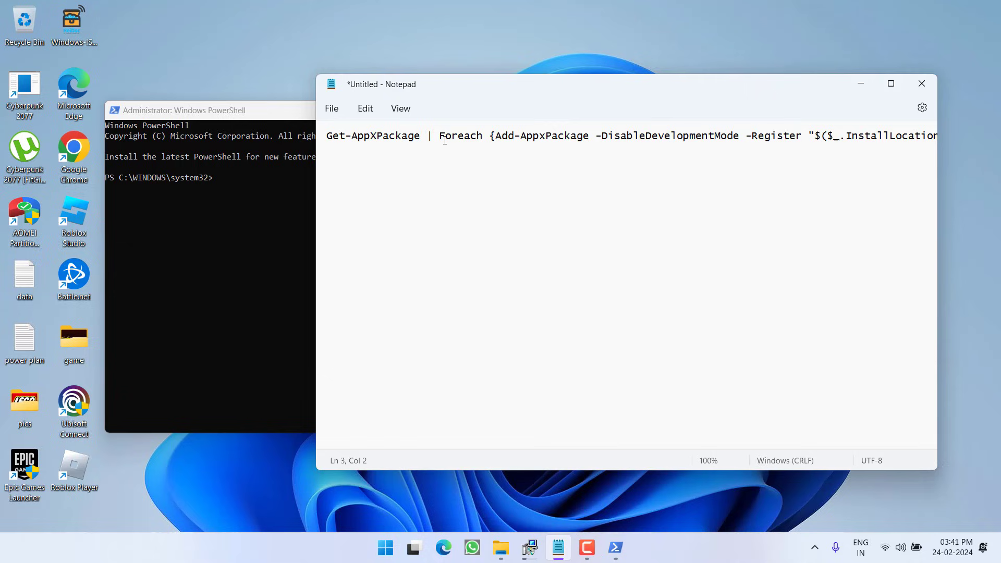
triple_click(445, 137)
right_click(446, 144)
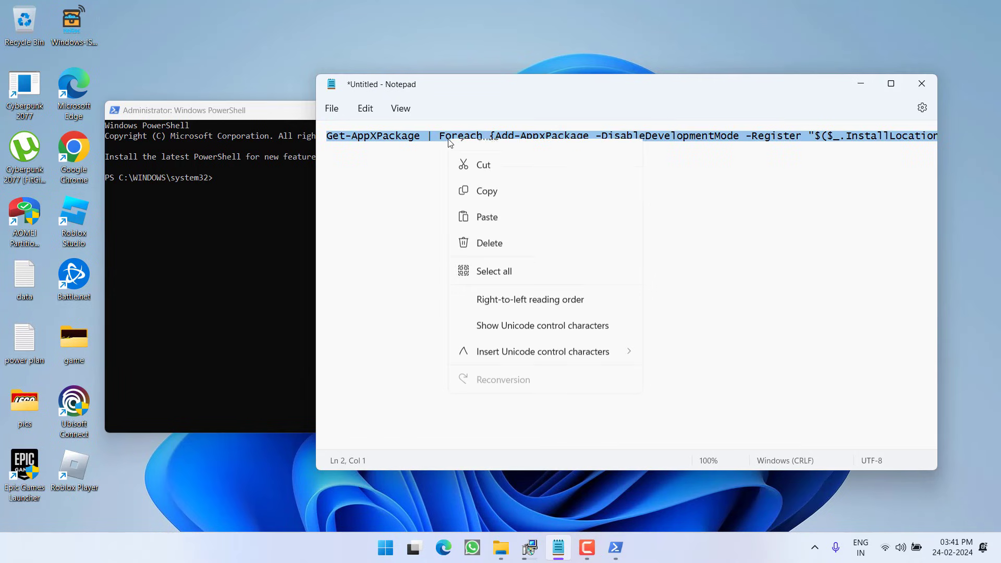
click(480, 208)
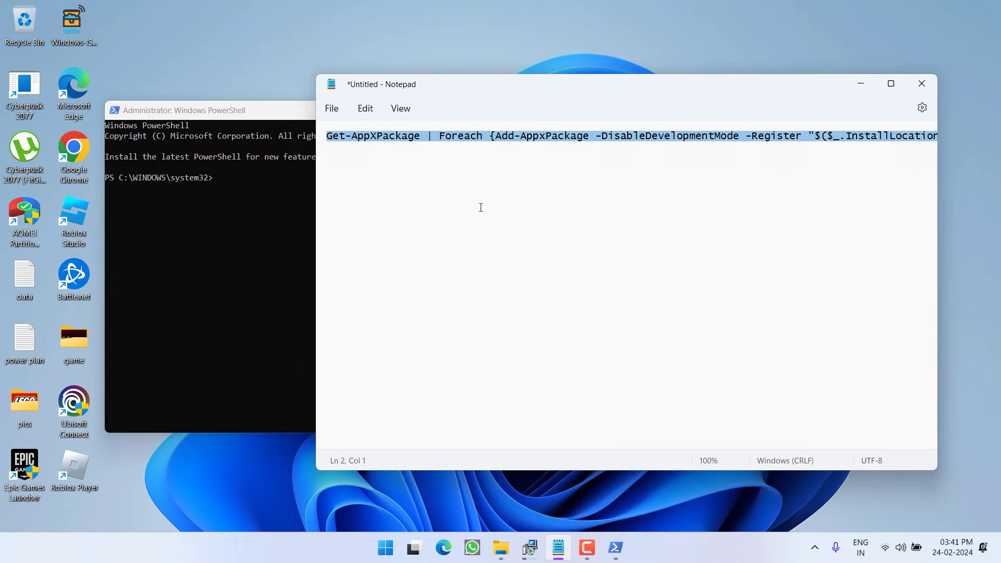
Paste and run the command in PowerShell, then minimize it after the 0x80073D02 error
click(861, 84)
click(221, 184)
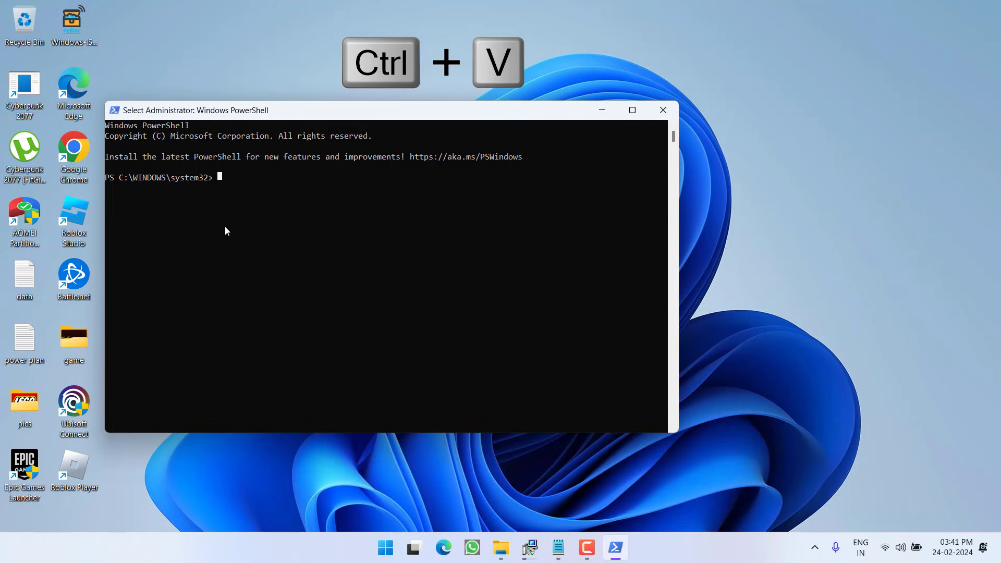
key(ctrl+v)
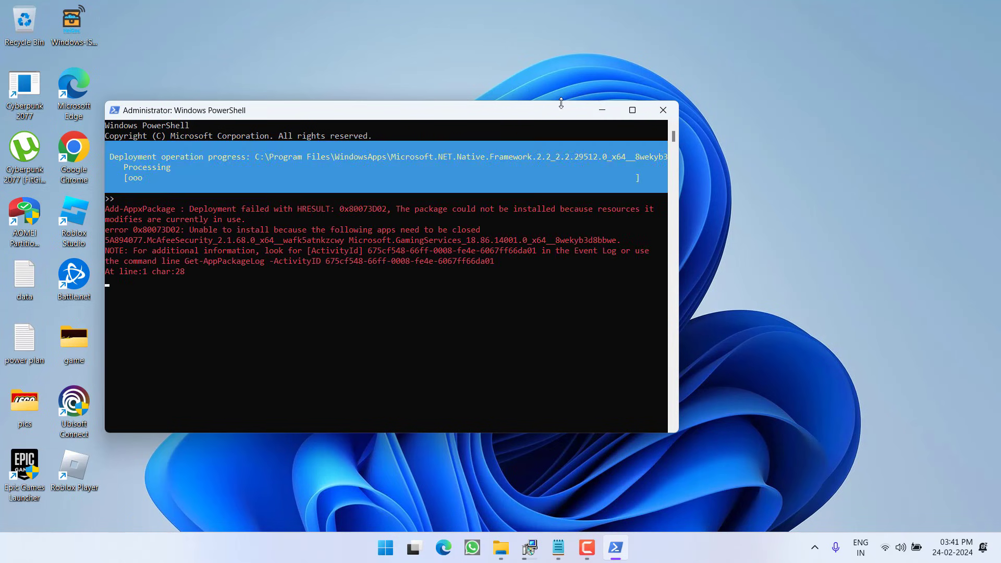
click(602, 110)
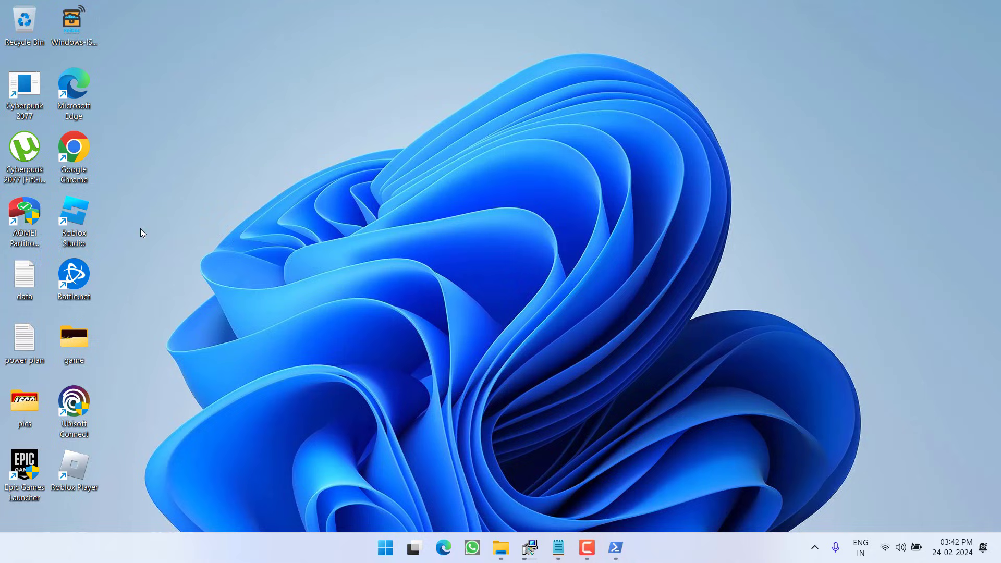
Open the permissions editor on the game folder's Security tab
right_click(80, 340)
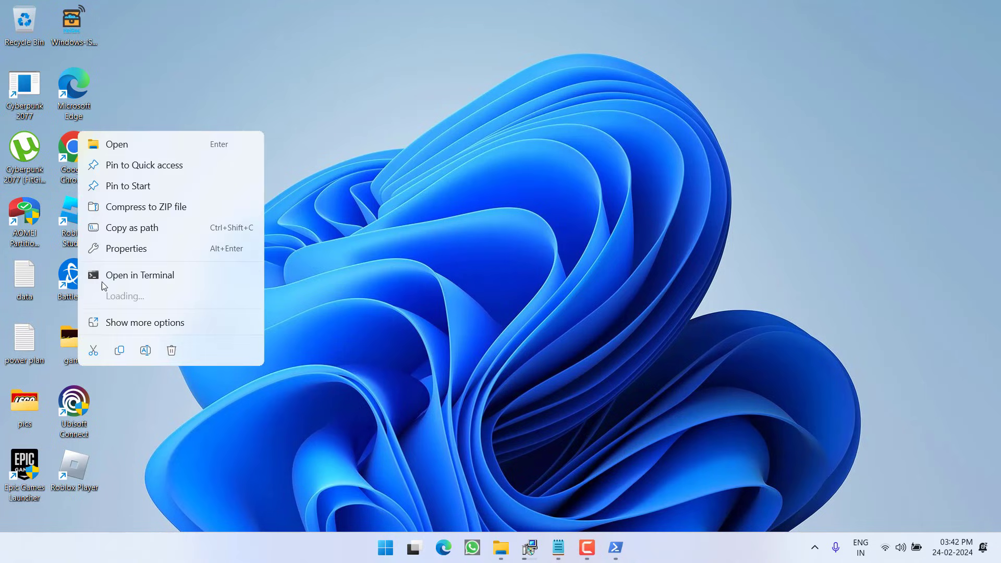
click(140, 252)
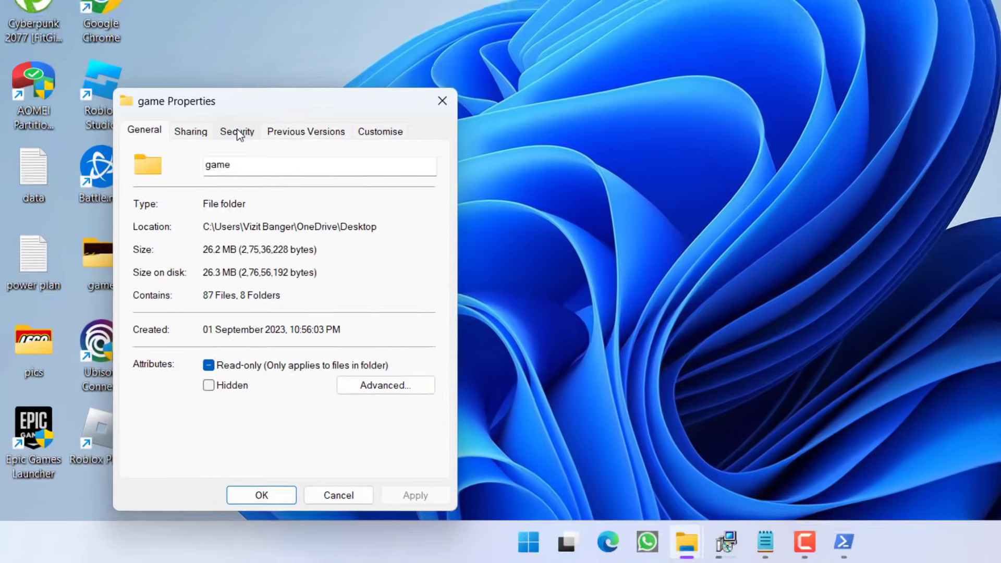
click(177, 238)
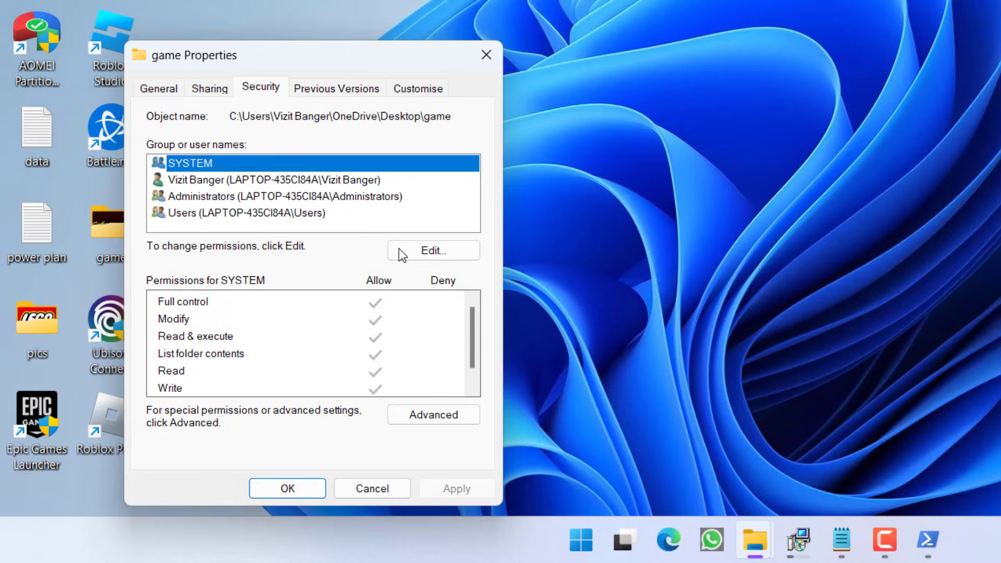
click(434, 251)
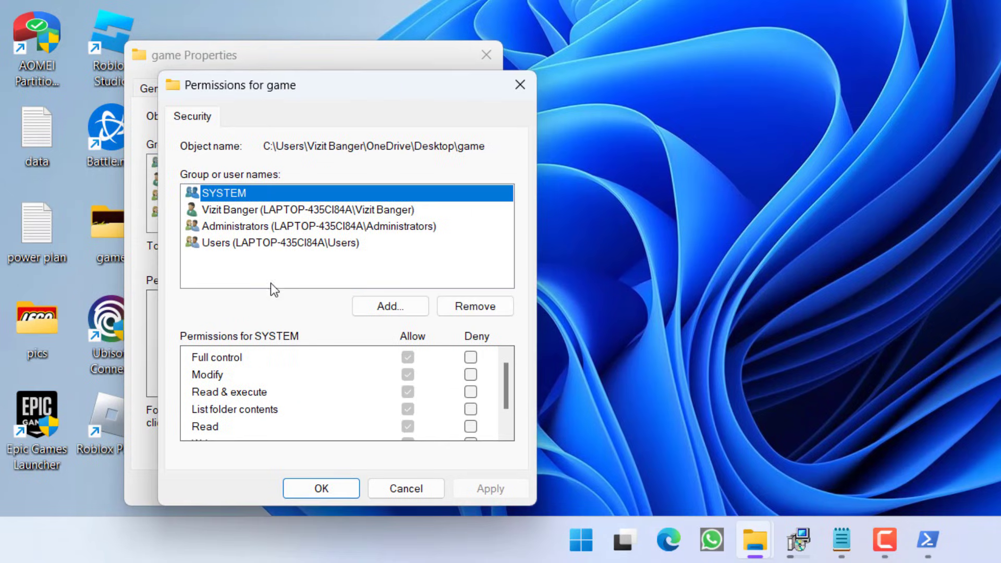
Allow Full control for the Users group on the game folder, then apply and confirm
click(242, 211)
click(237, 227)
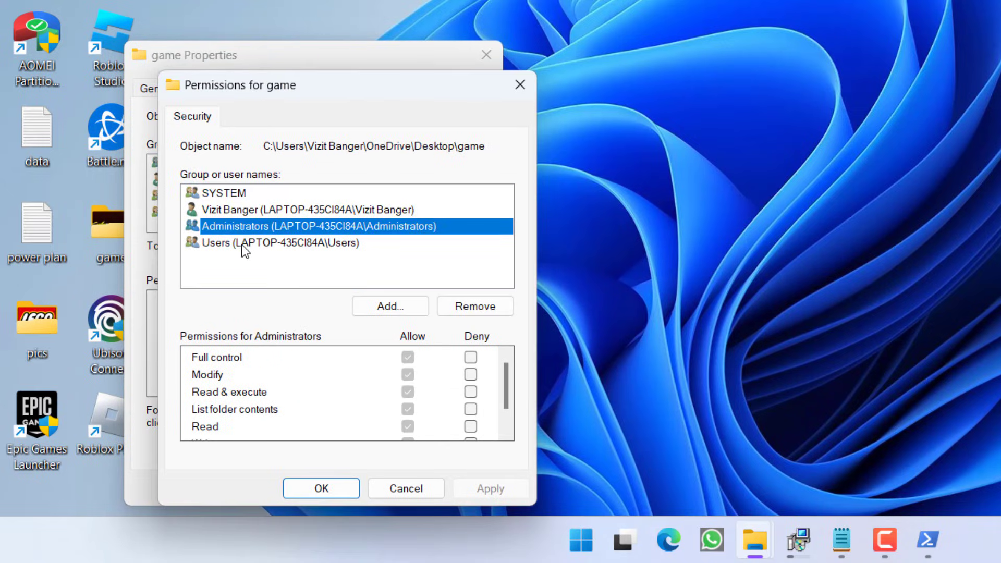
click(242, 246)
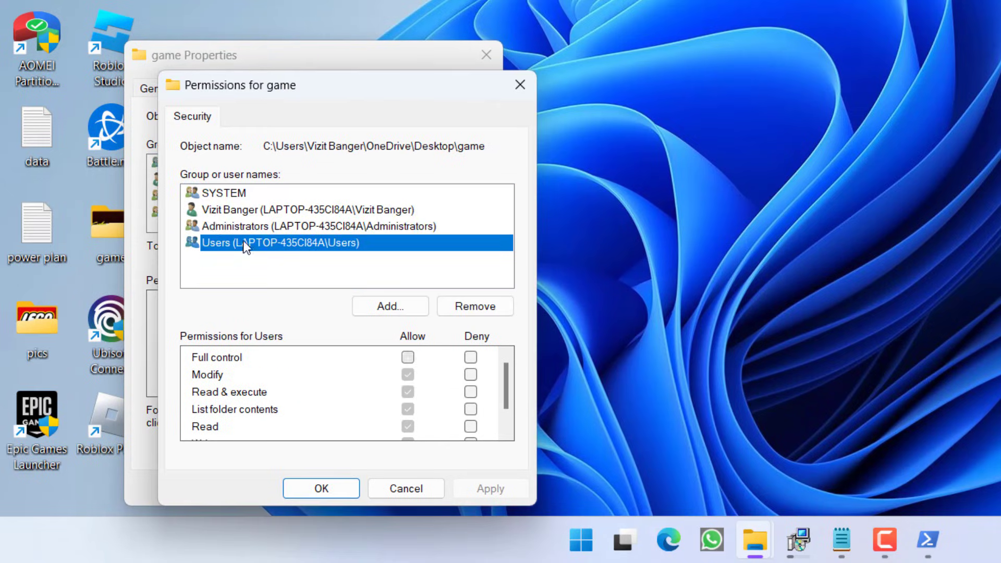
click(408, 360)
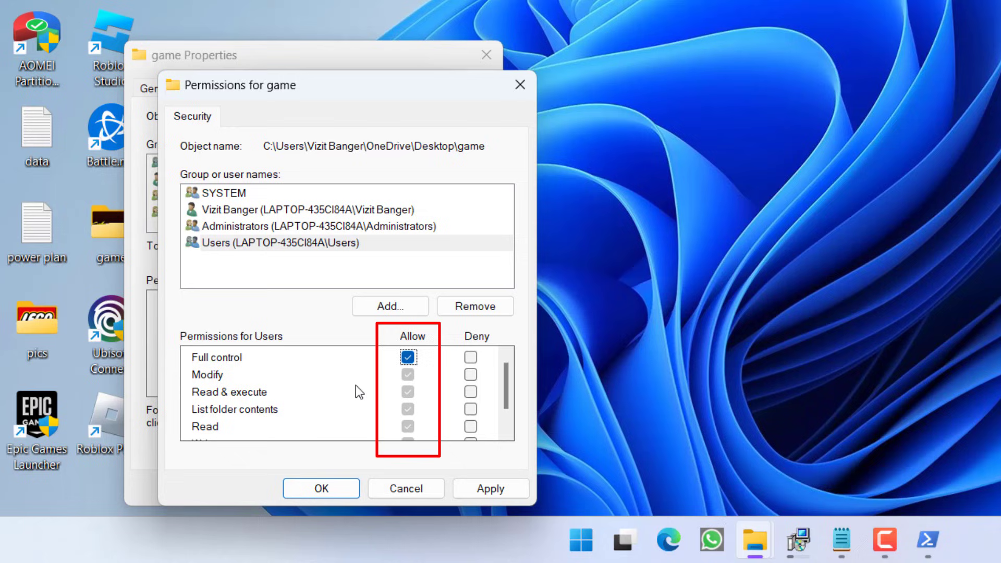
scroll(390, 409, down, 1)
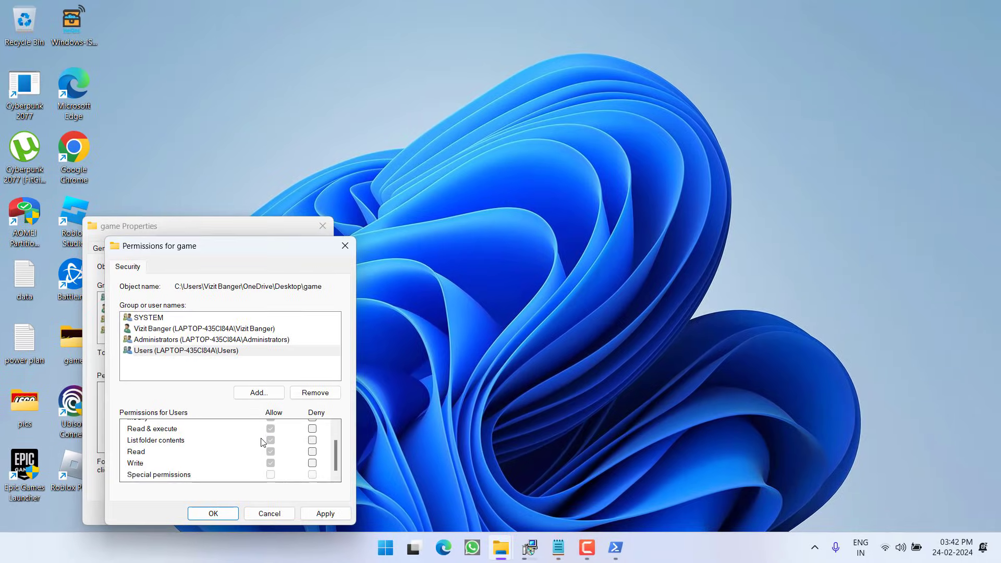
scroll(263, 443, up, 1)
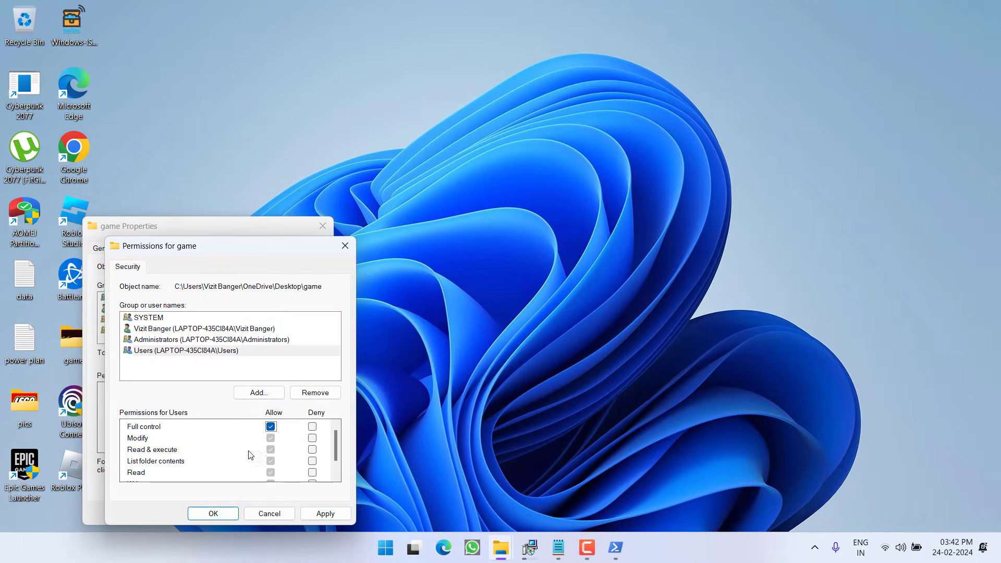
click(327, 517)
click(219, 516)
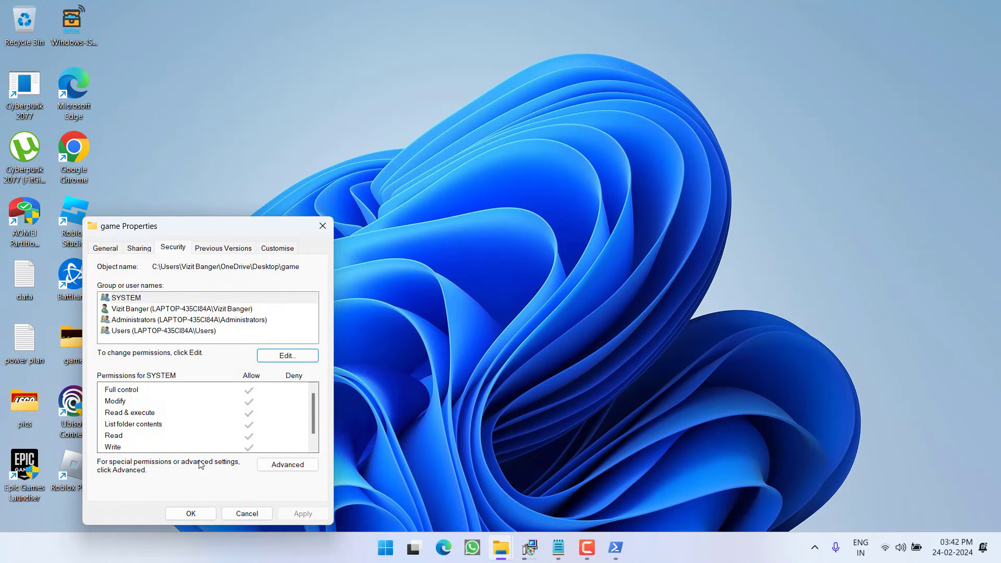
In the game folder's advanced security settings, list all users and groups to pick a new owner
click(289, 464)
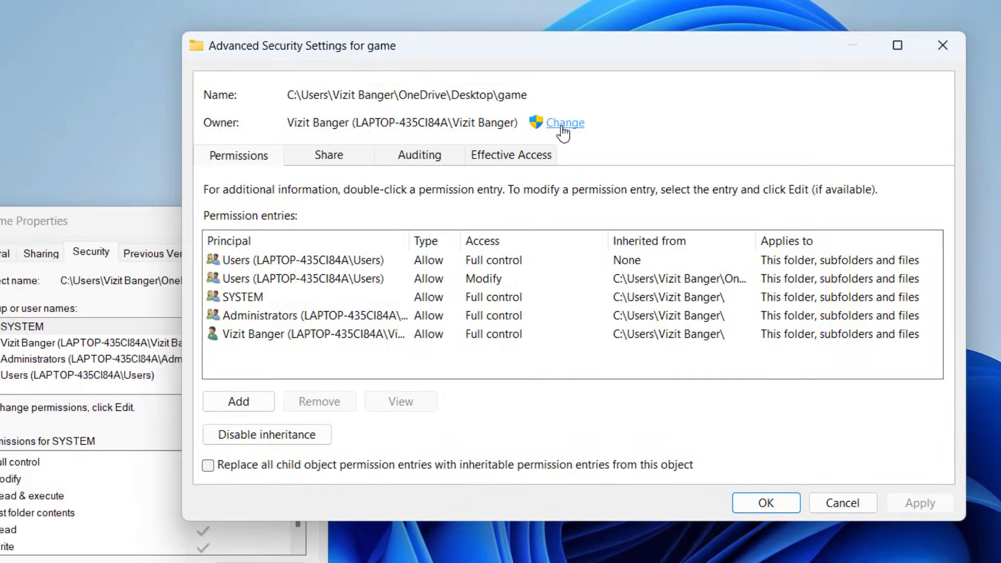
click(566, 127)
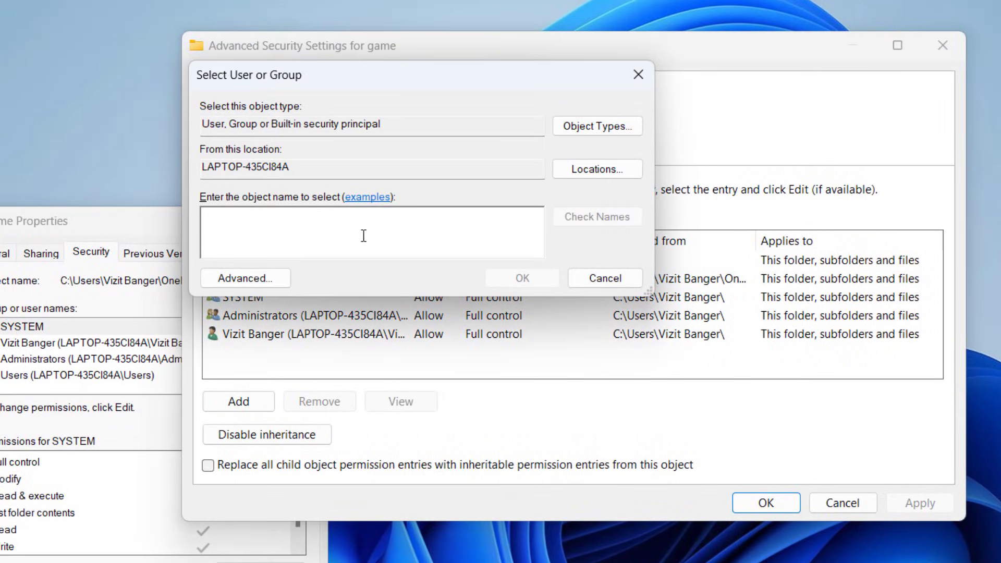
click(249, 278)
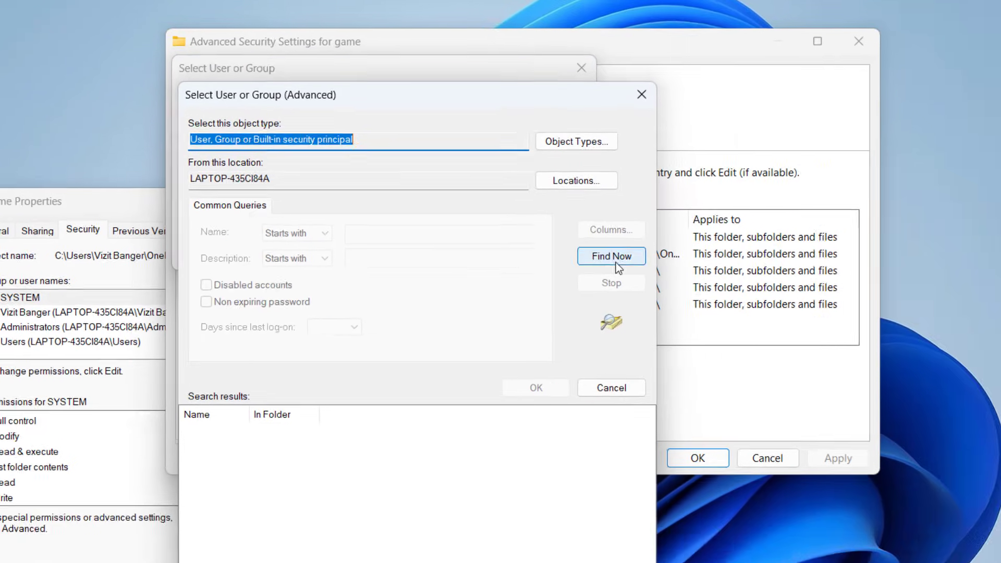
click(671, 286)
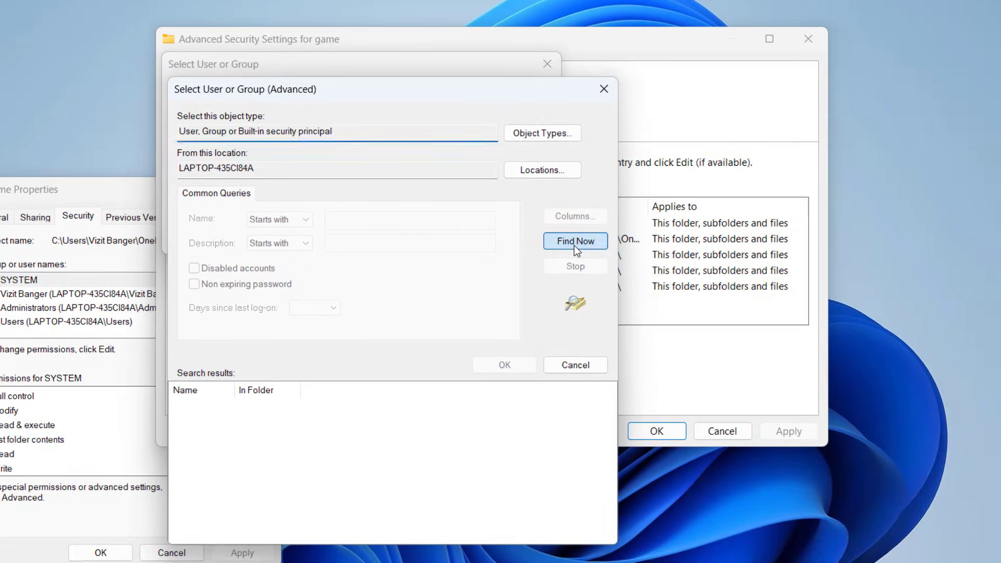
Make your own account the owner, replacing ownership on subcontainers and objects, and apply
double_click(235, 389)
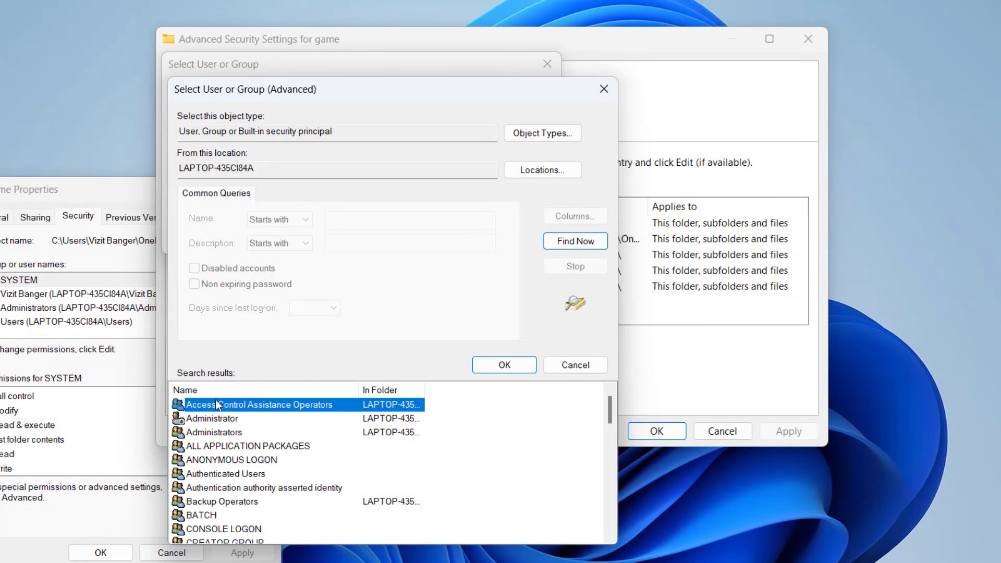
click(215, 460)
scroll(214, 461, down, 2)
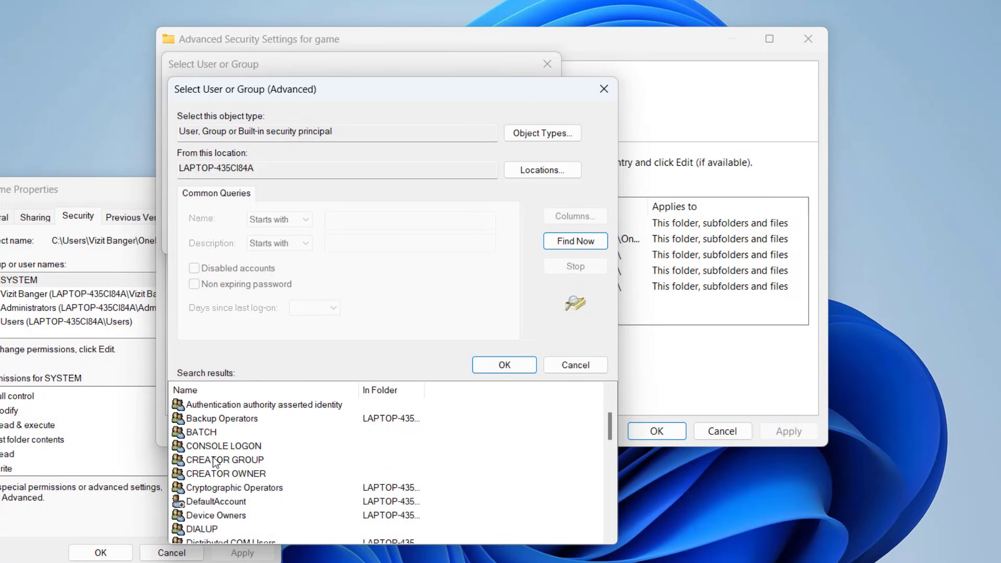
scroll(215, 463, down, 2)
scroll(214, 462, down, 8)
click(210, 515)
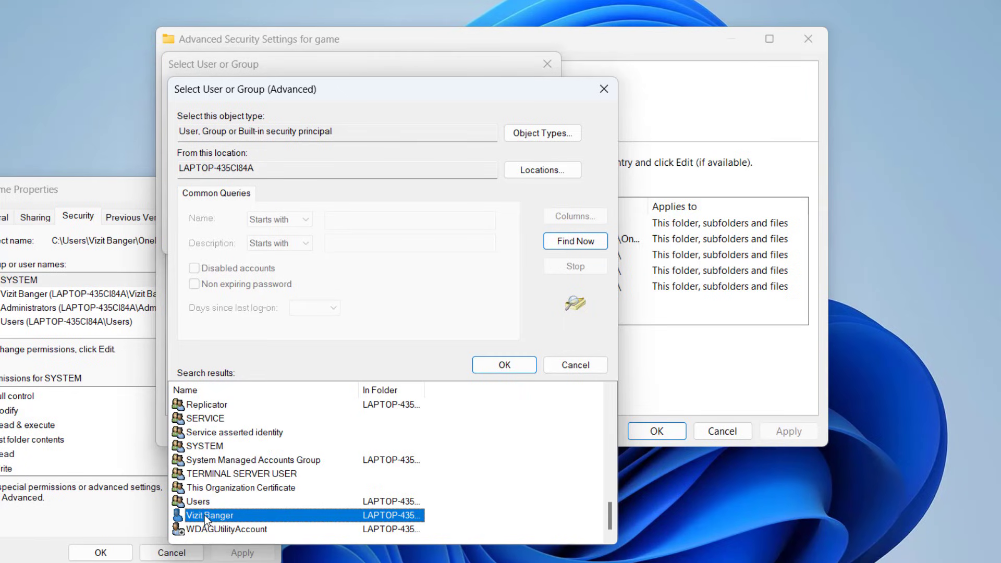
click(501, 365)
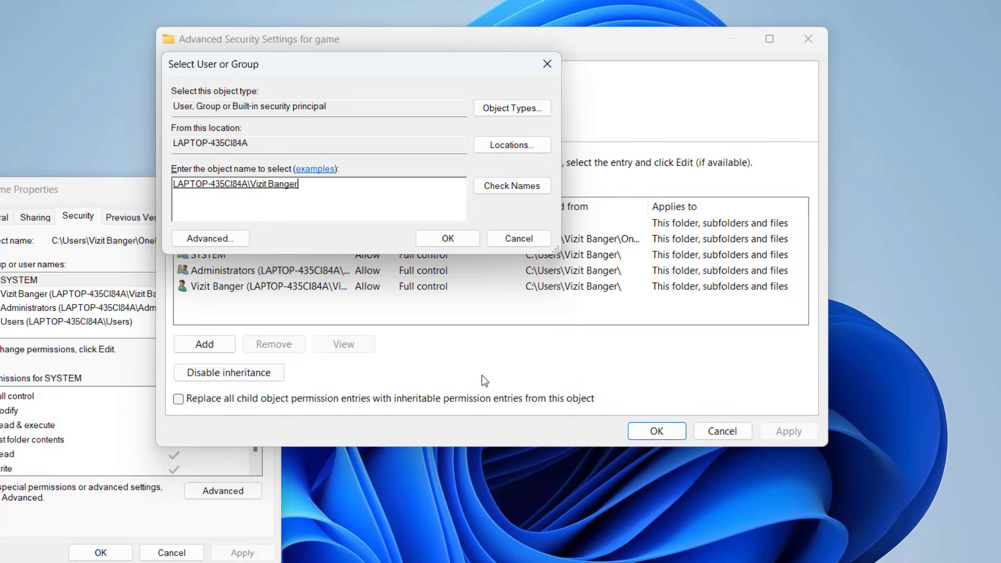
click(447, 239)
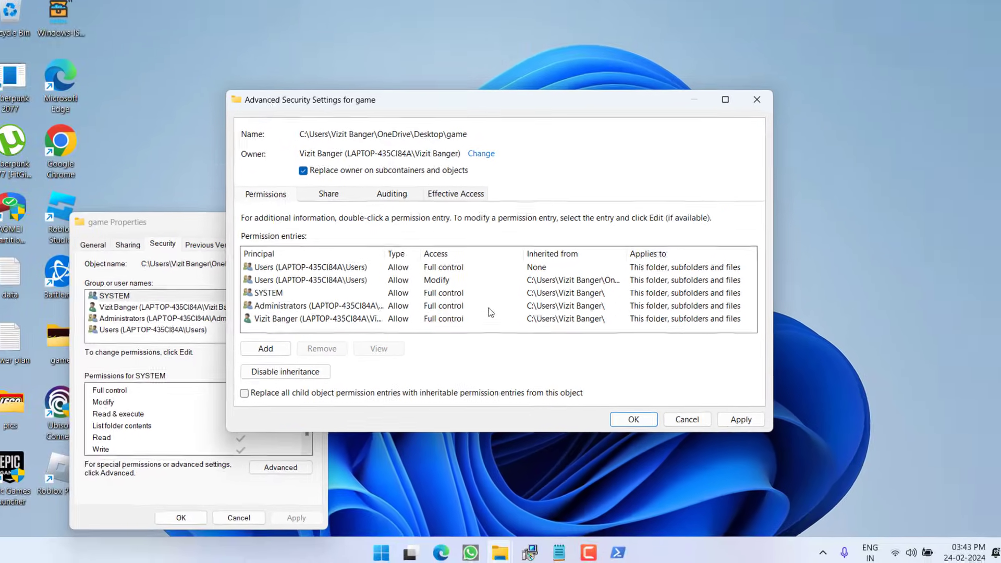
click(741, 420)
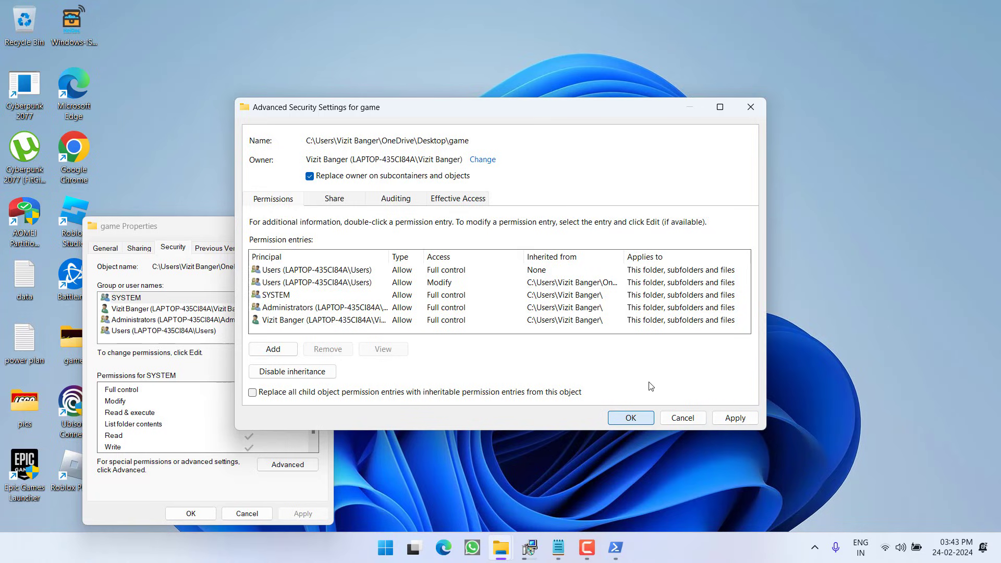
click(682, 417)
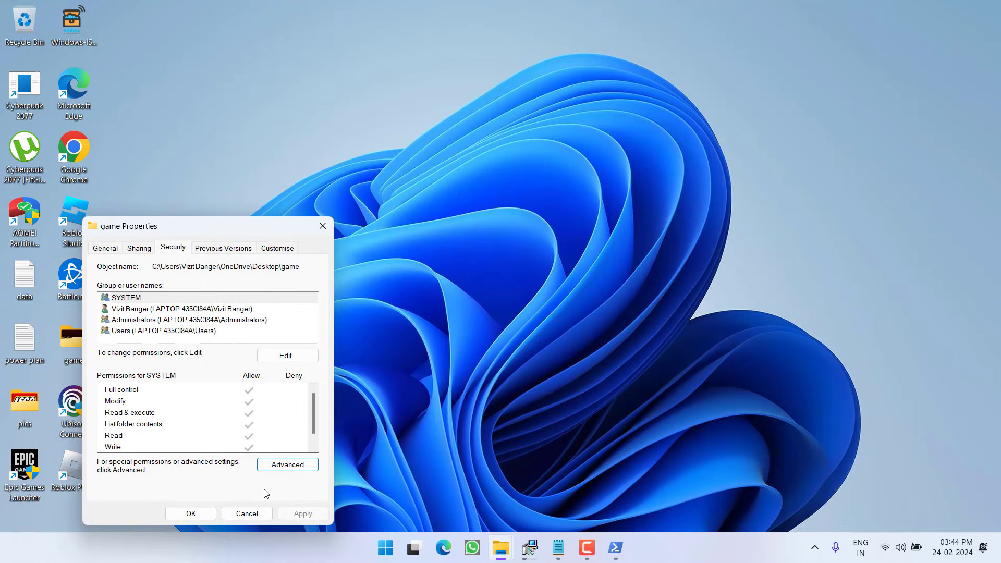
Cancel the game Properties and run Command Prompt ('cmd') as administrator, approving UAC
click(232, 515)
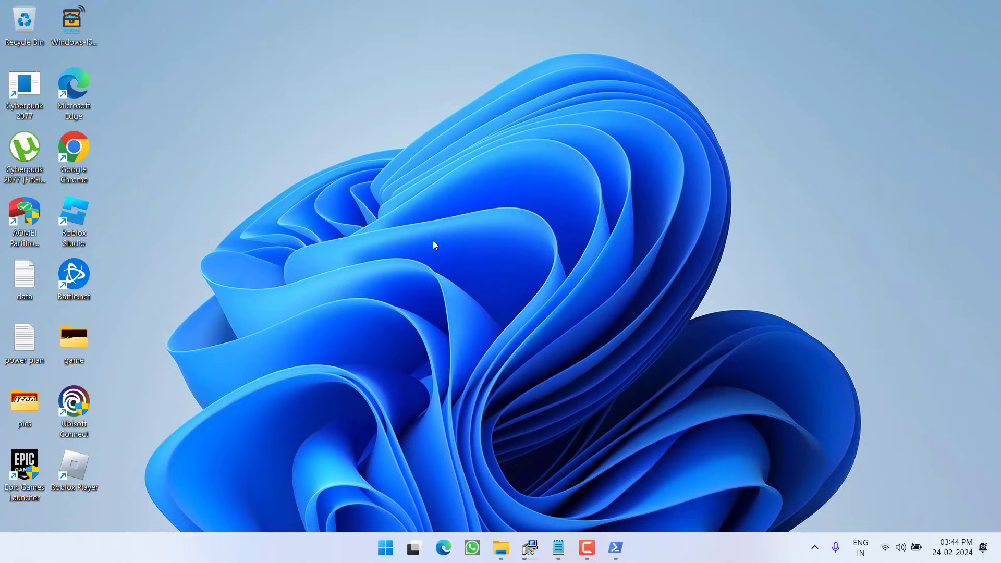
click(385, 547)
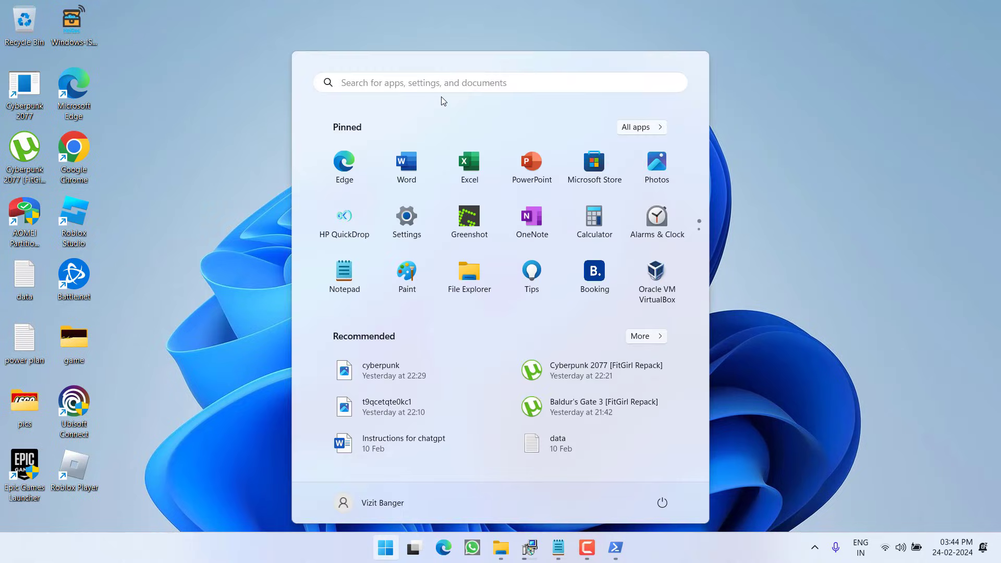
text(cmd)
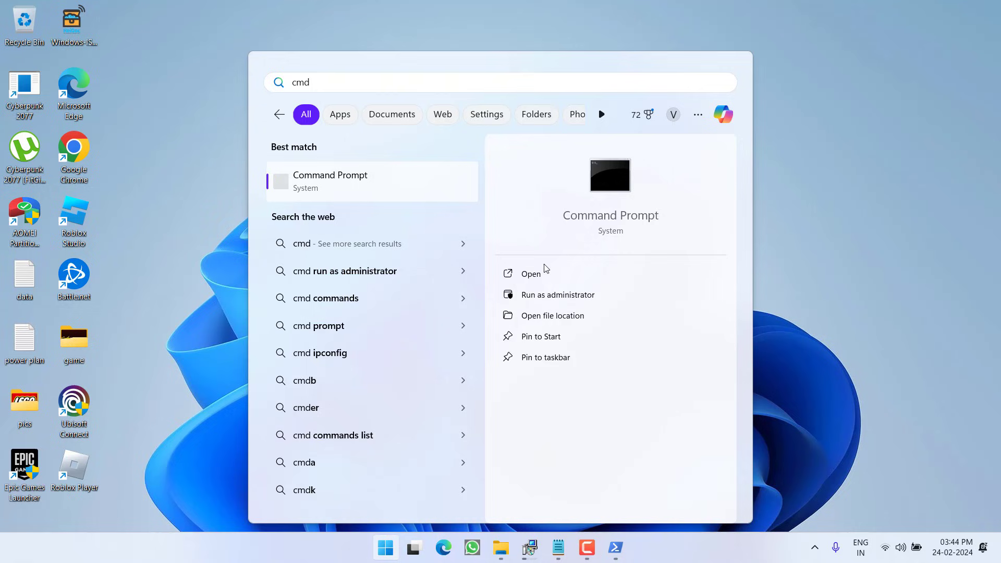
click(572, 297)
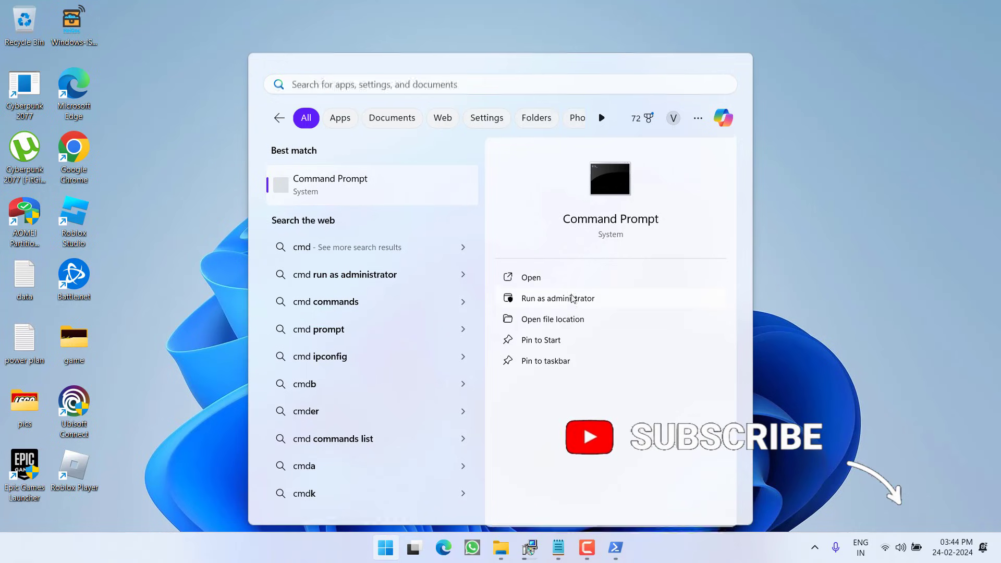
click(416, 378)
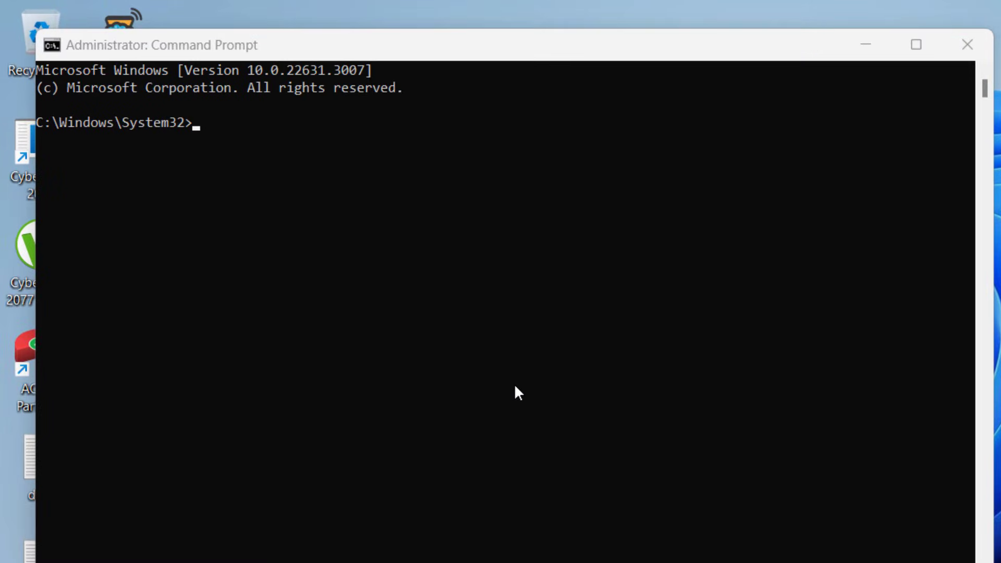
Run sfc /scannow in the administrator Command Prompt and let verification reach 100%
click(310, 230)
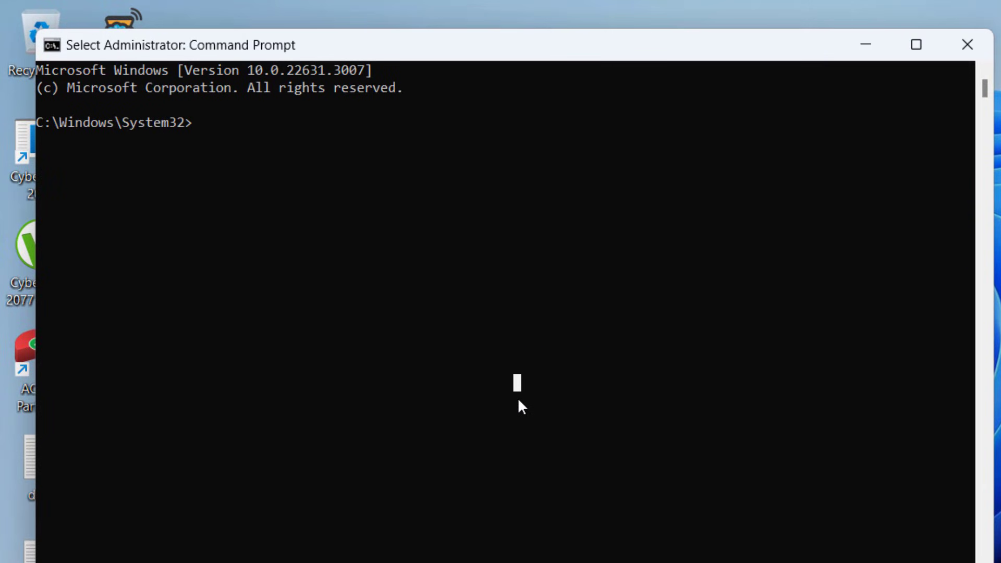
text(sfc /sc)
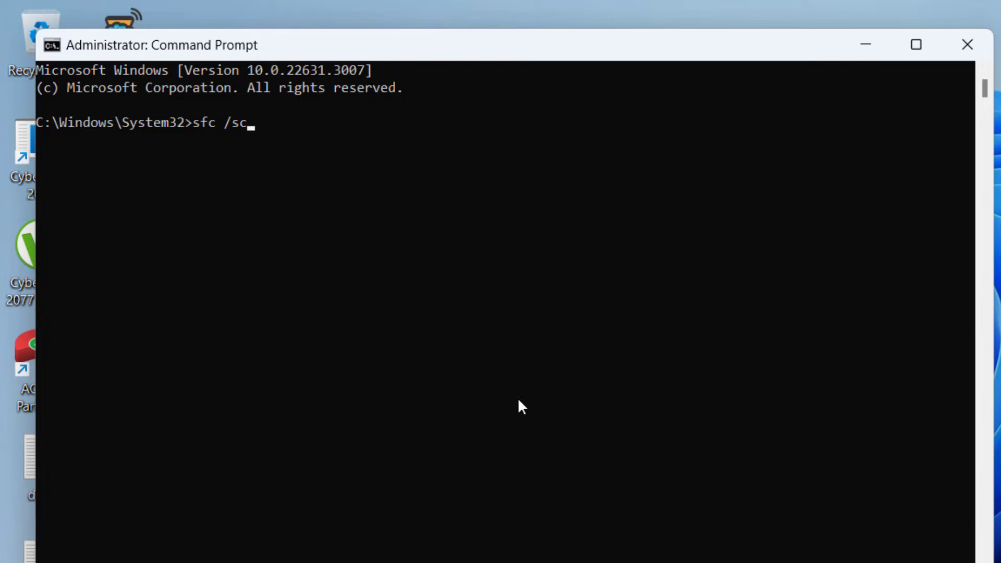
text(annow)
key(Return)
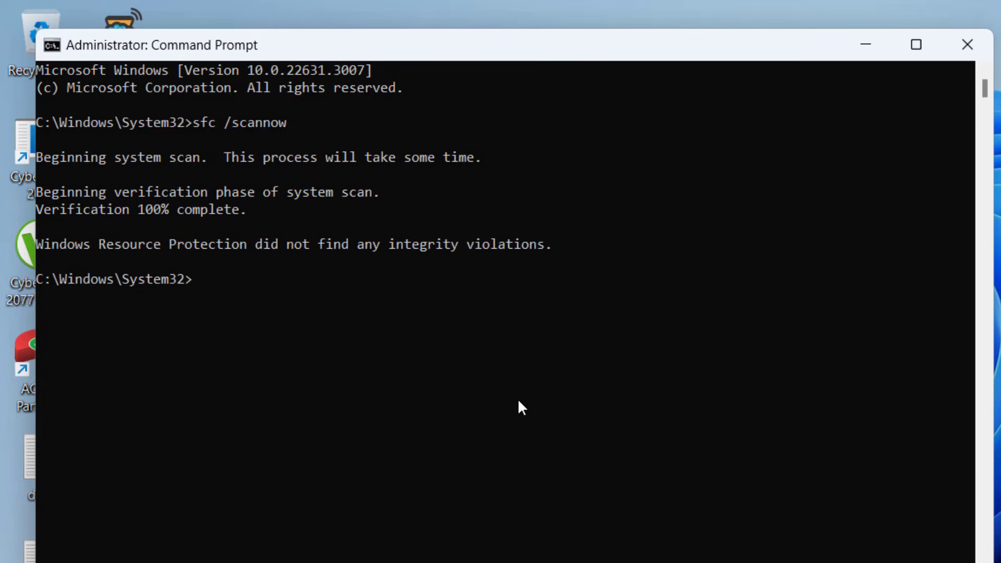
Run dism /online /cleanup-image /restorehealth, fixing a typo in 'online' before executing
text(dism /onlion)
key(BackSpace)
key(BackSpace)
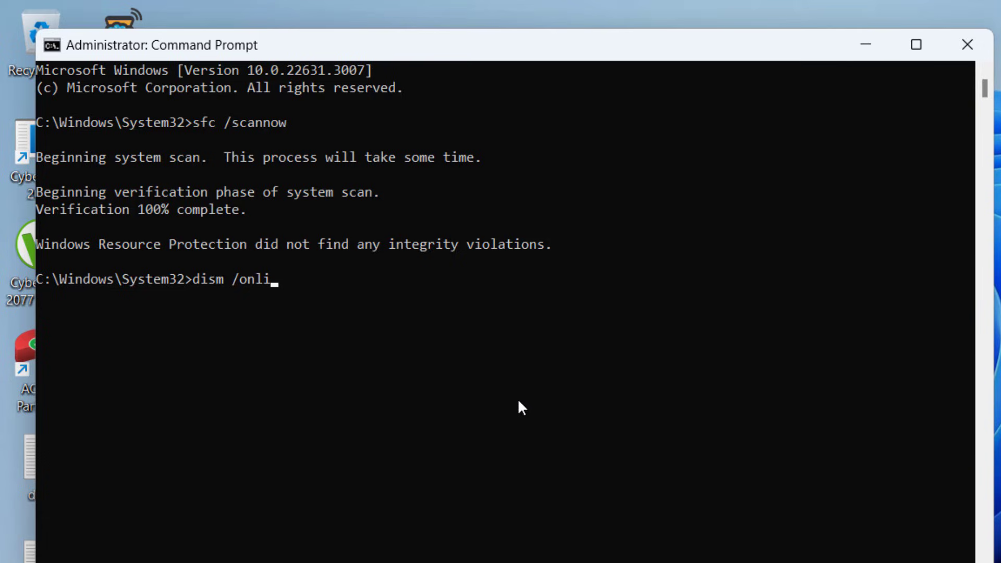
text(ne /clean)
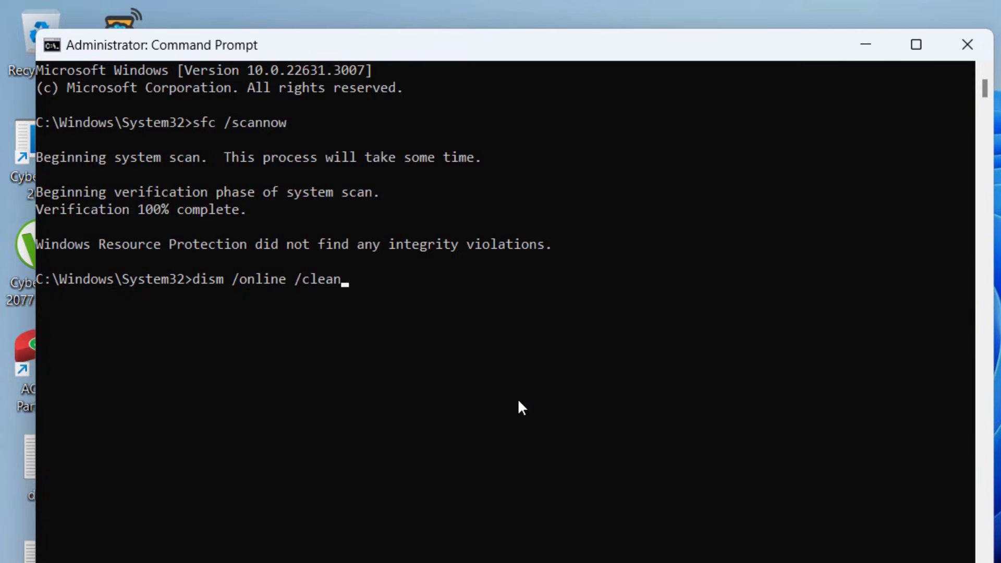
text(up-image /restoreheal)
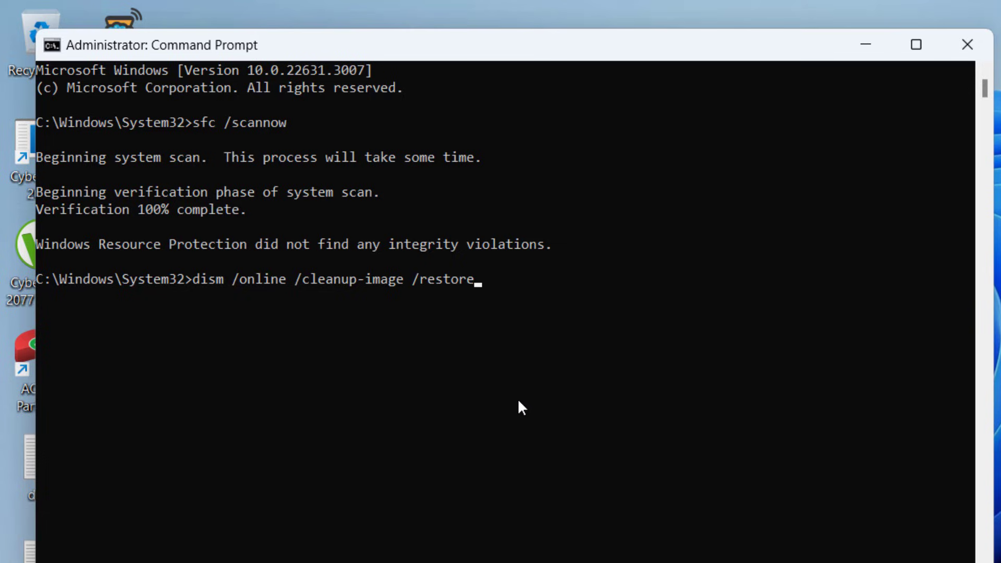
text(th)
key(Return)
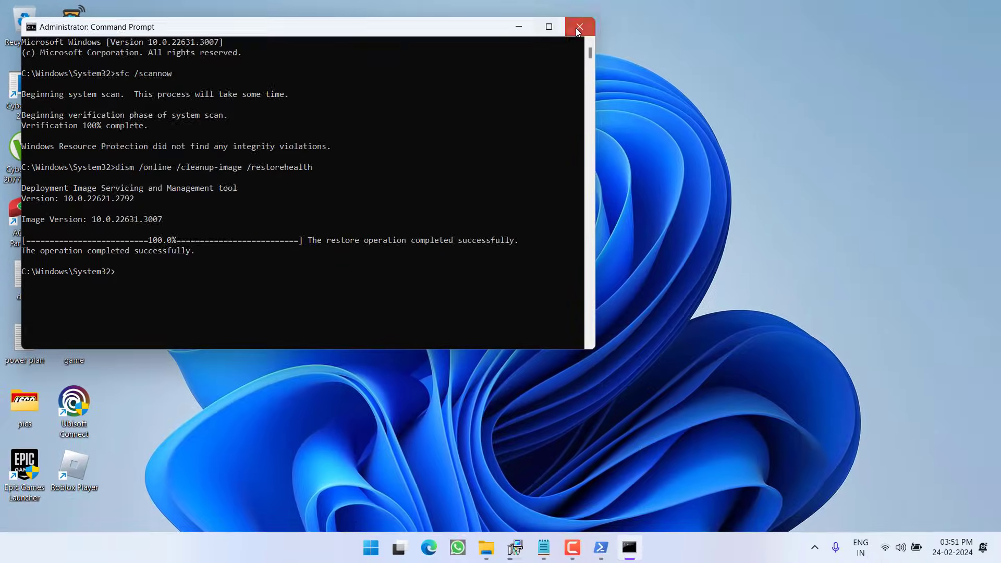
click(576, 27)
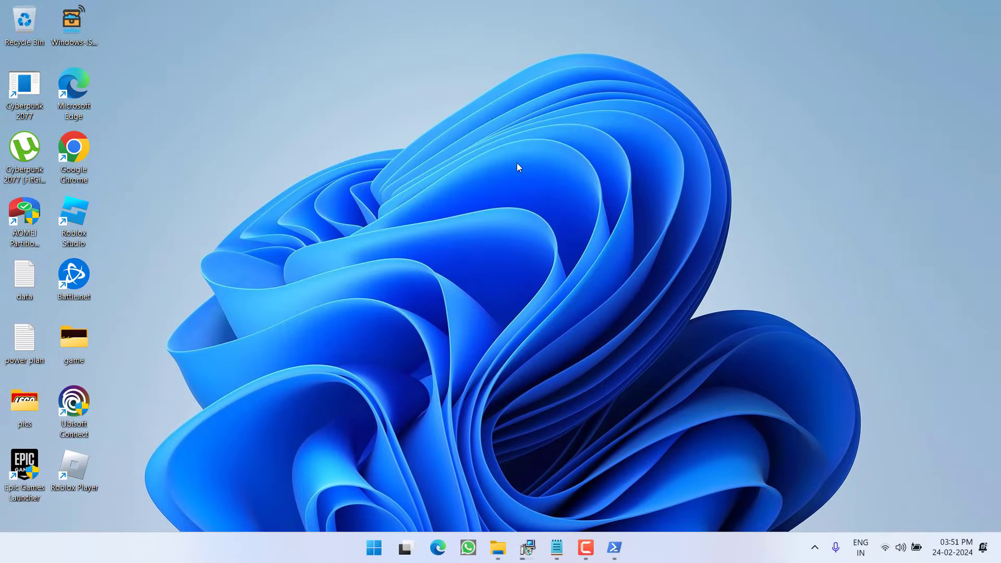